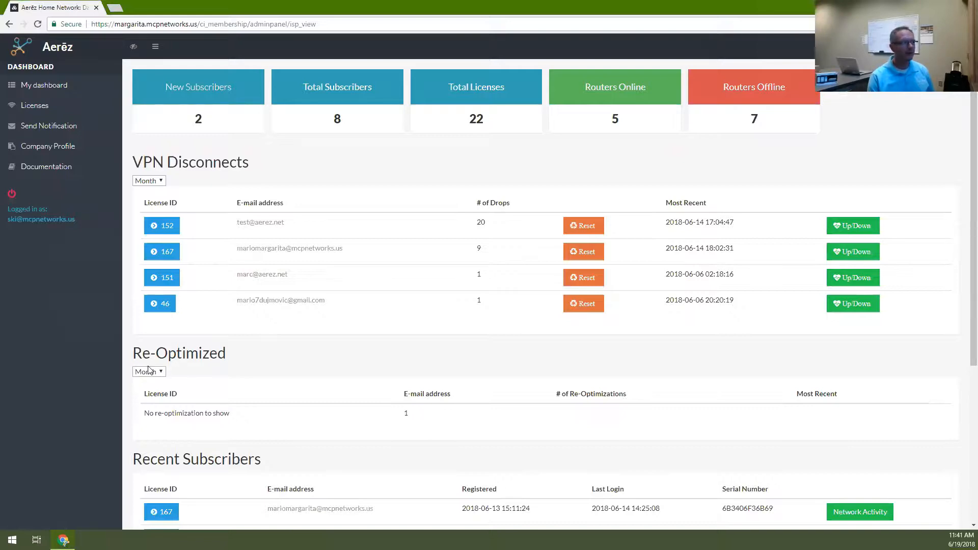
Open the license list, start generating a new license, and keep the deployment status as New Router
left_click(44, 109)
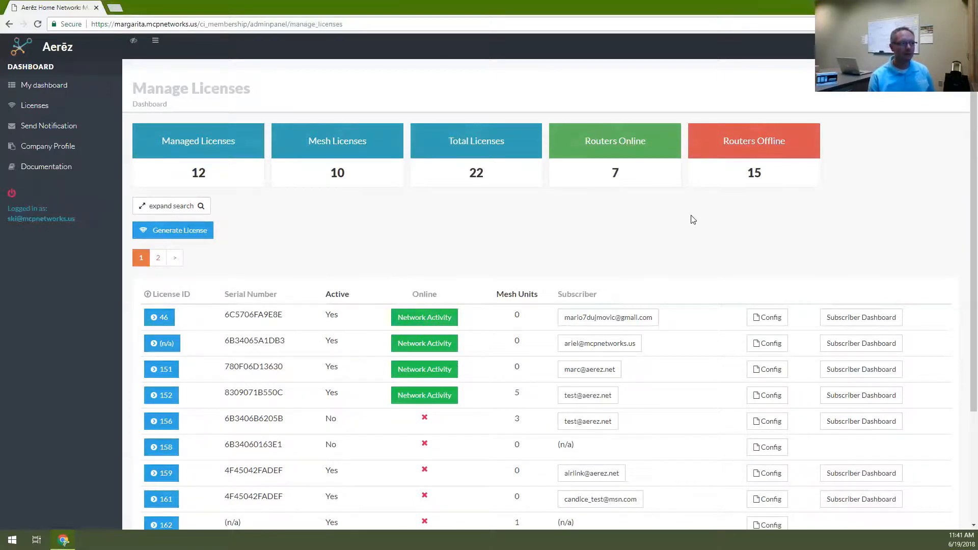
left_click(200, 239)
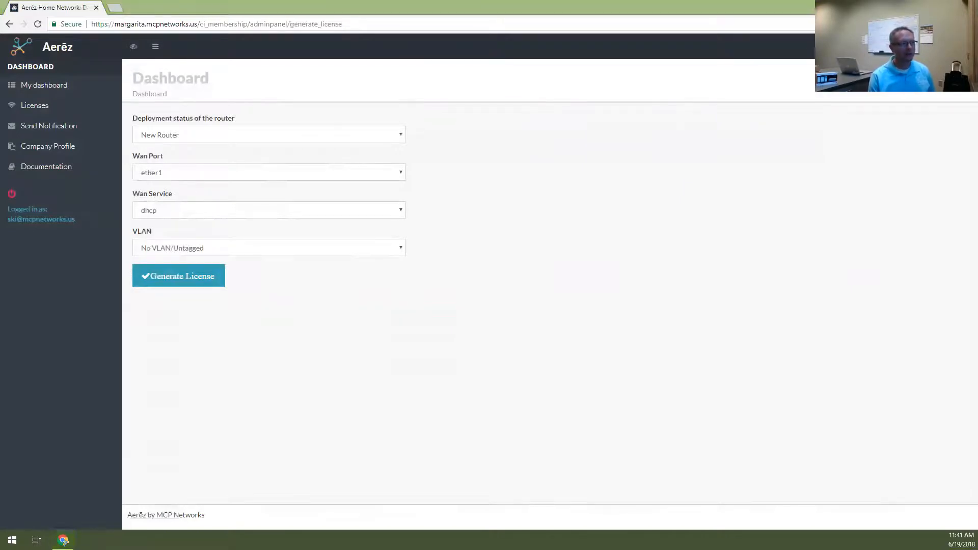
left_click(400, 136)
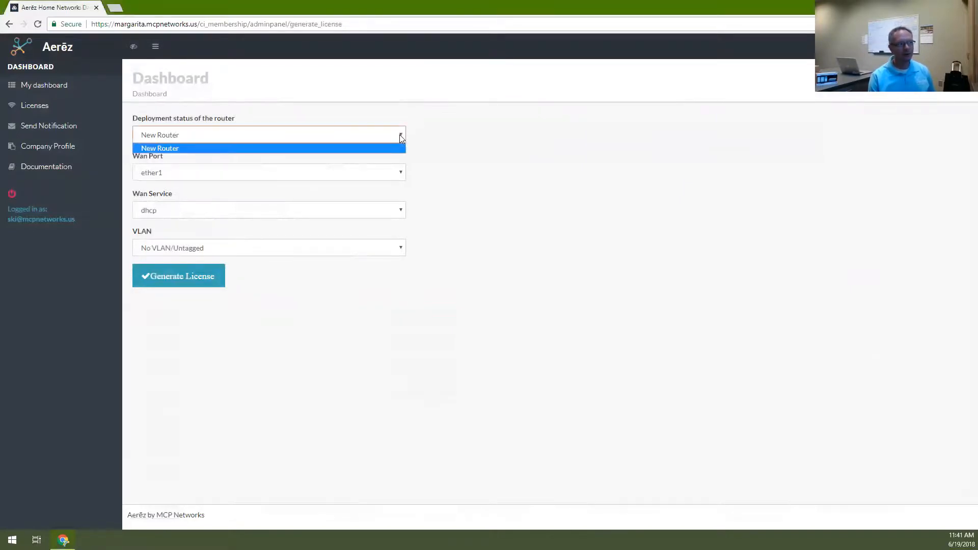
left_click(422, 152)
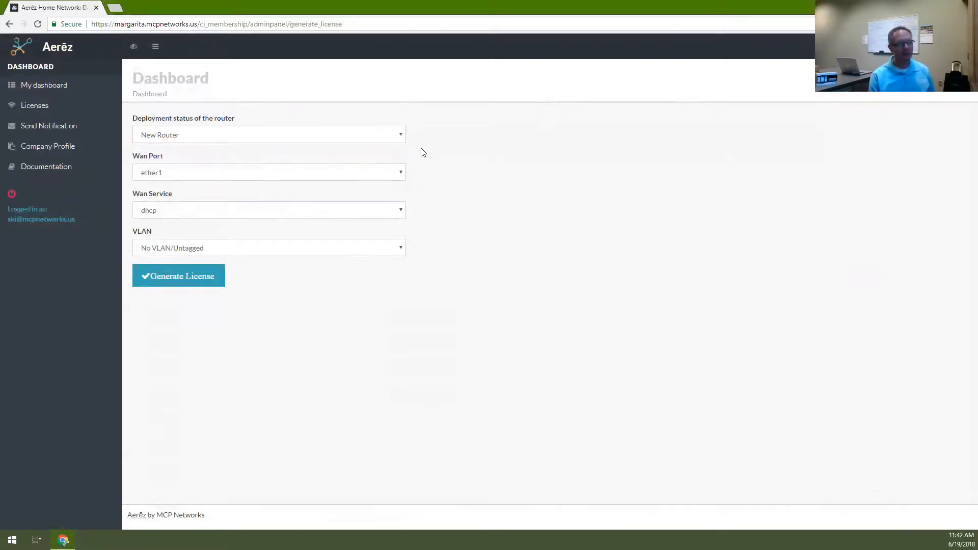
Set the WAN port to ether5 and review the POE Settings options
left_click(400, 173)
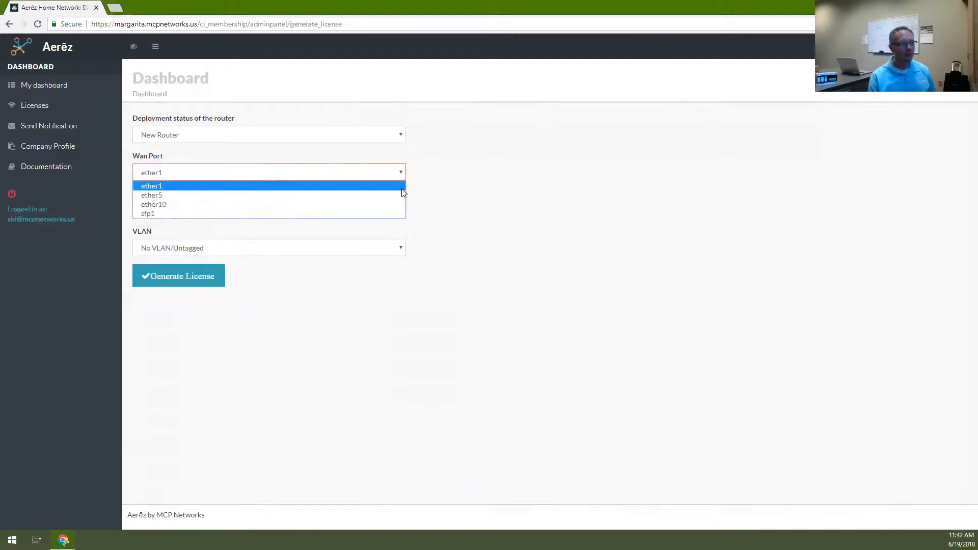
left_click(403, 196)
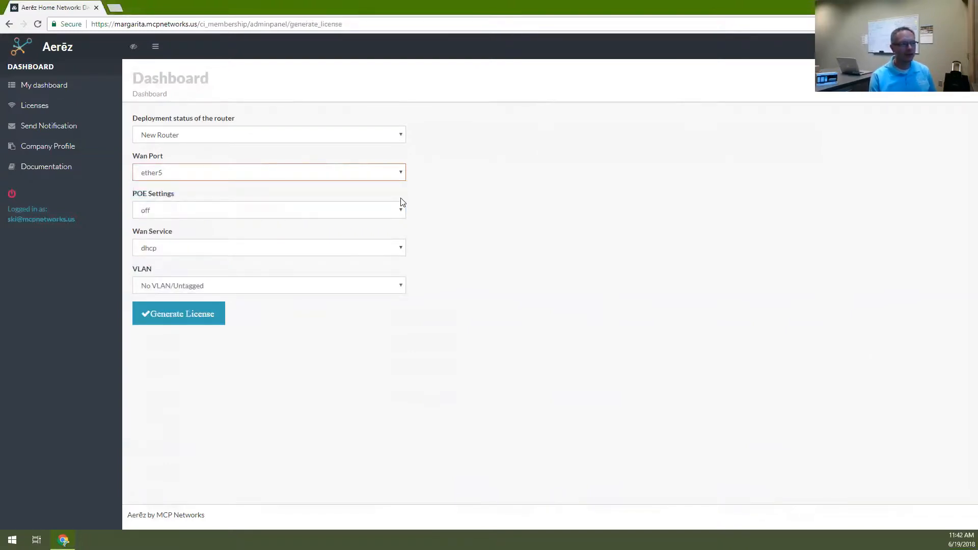
left_click(405, 214)
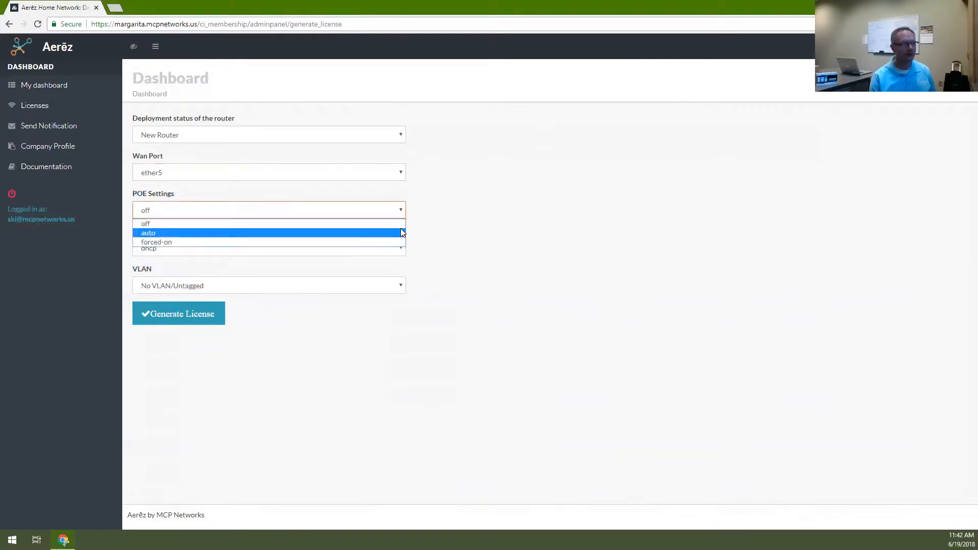
left_click(416, 242)
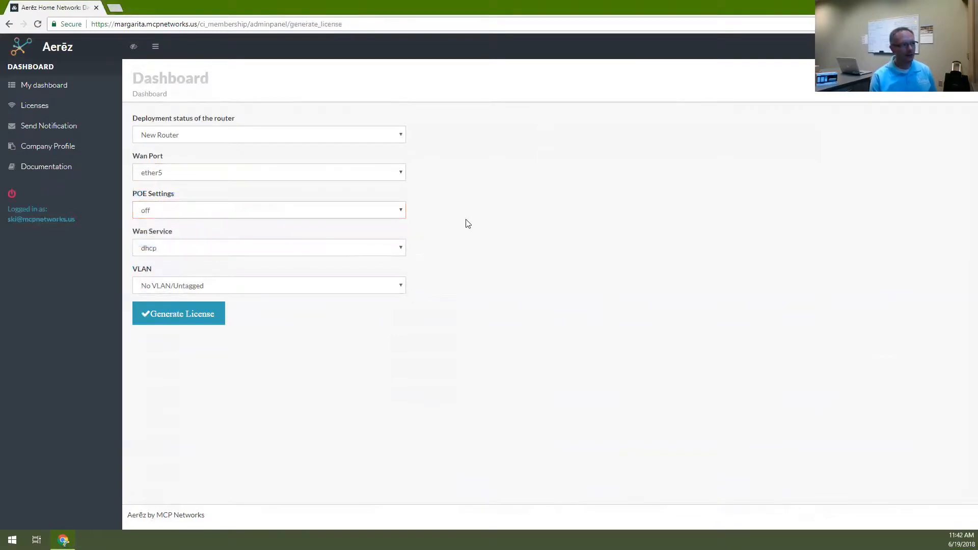
Set the WAN port back to ether1
left_click(404, 172)
left_click(384, 185)
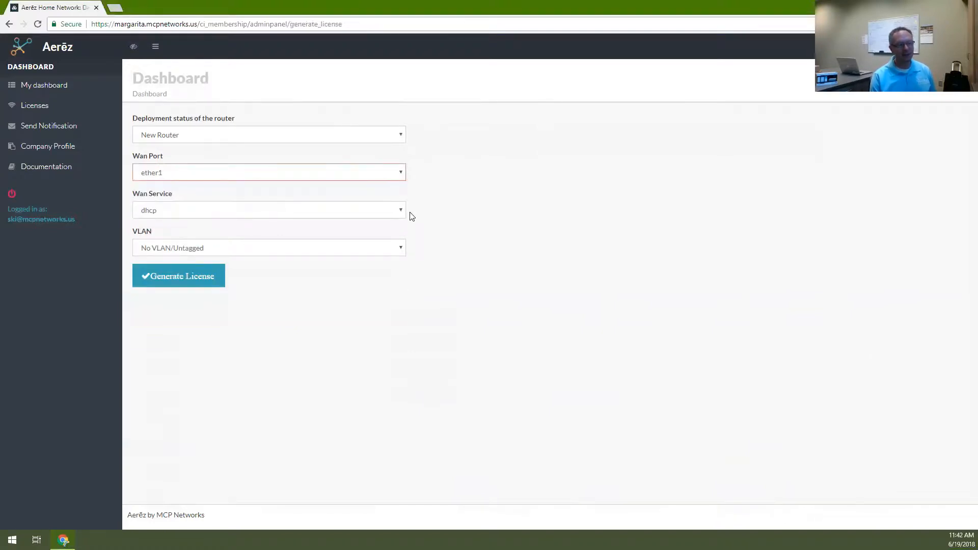
left_click(434, 210)
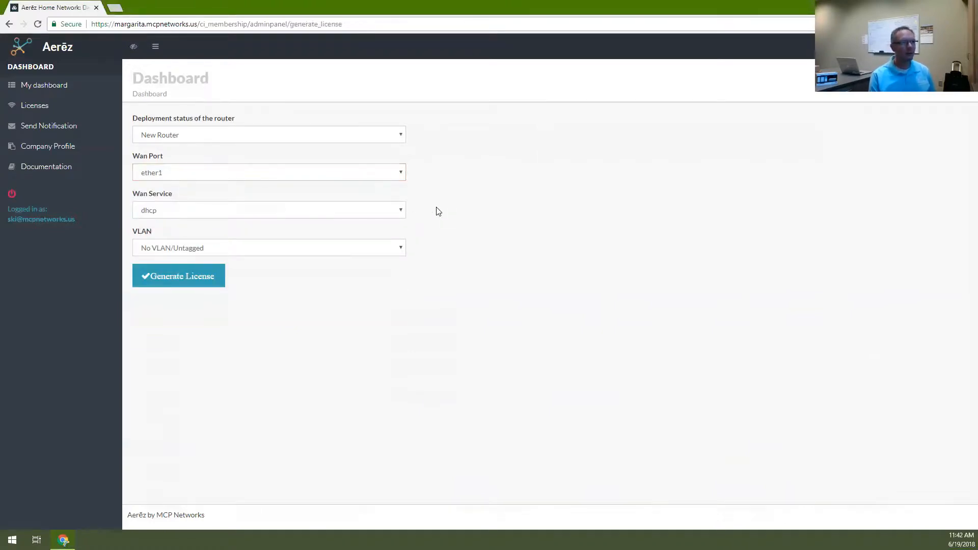
left_click(401, 173)
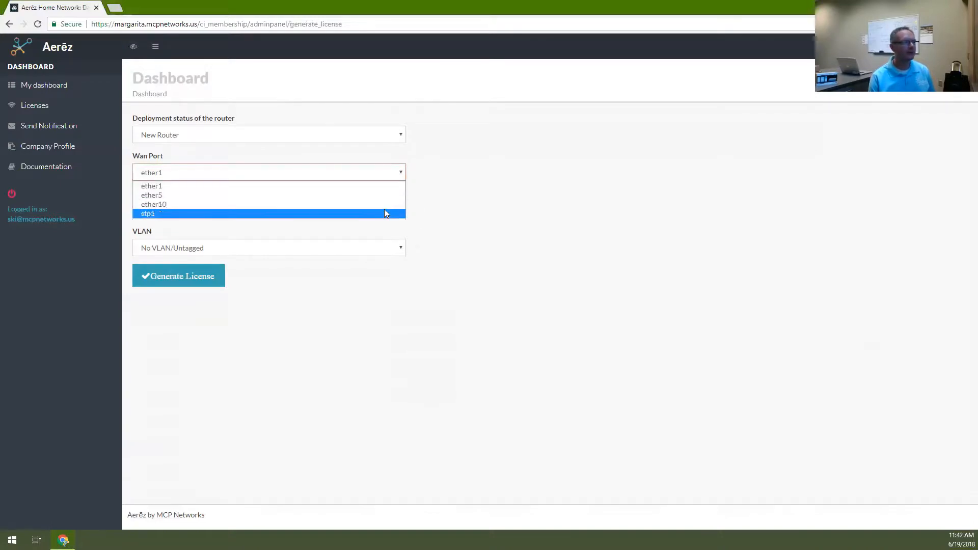
left_click(444, 213)
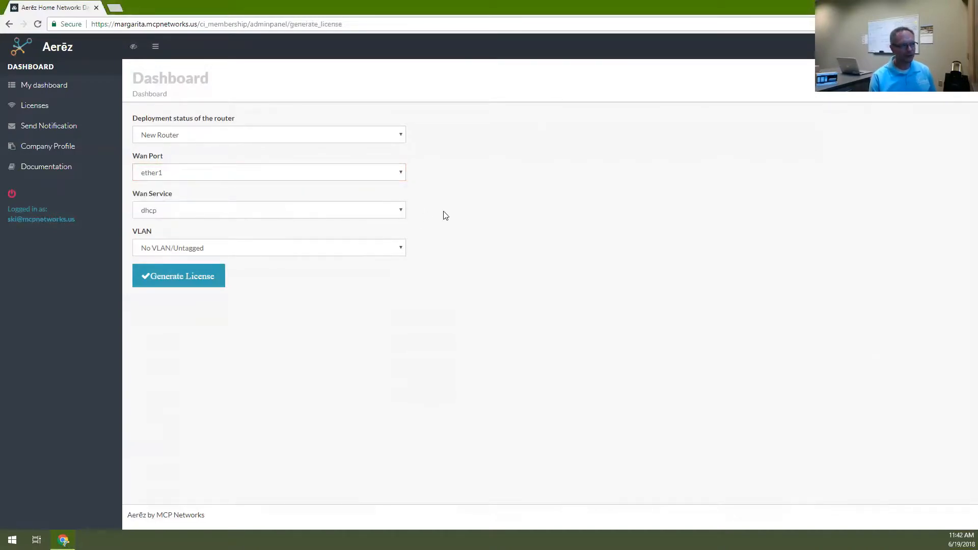
Switch the WAN service to pppoe and inspect the PPPoE Username and Password fields
left_click(401, 211)
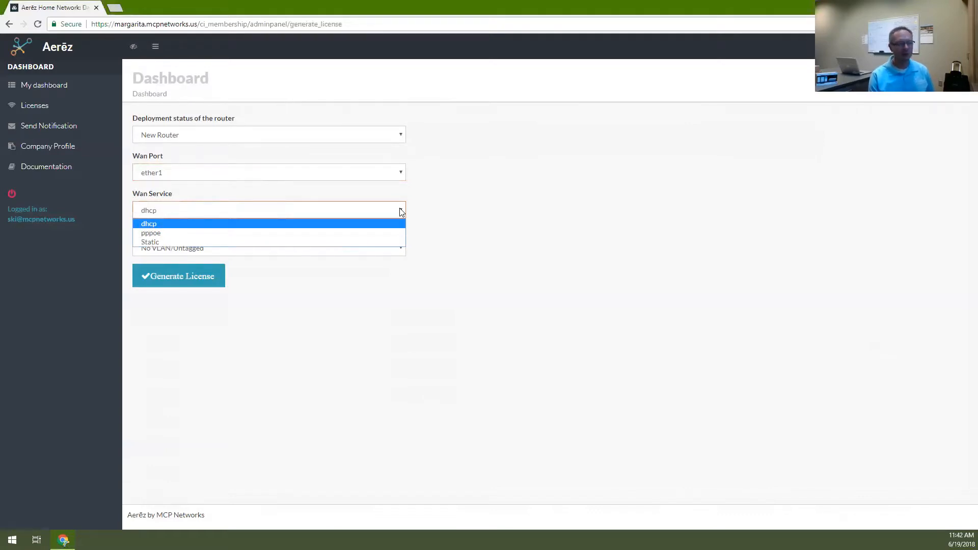
left_click(395, 237)
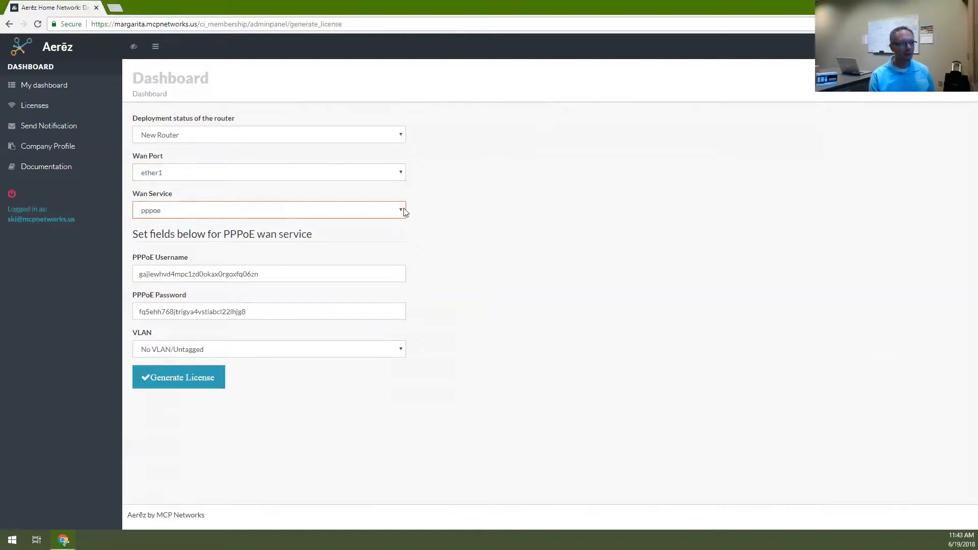
left_click(405, 212)
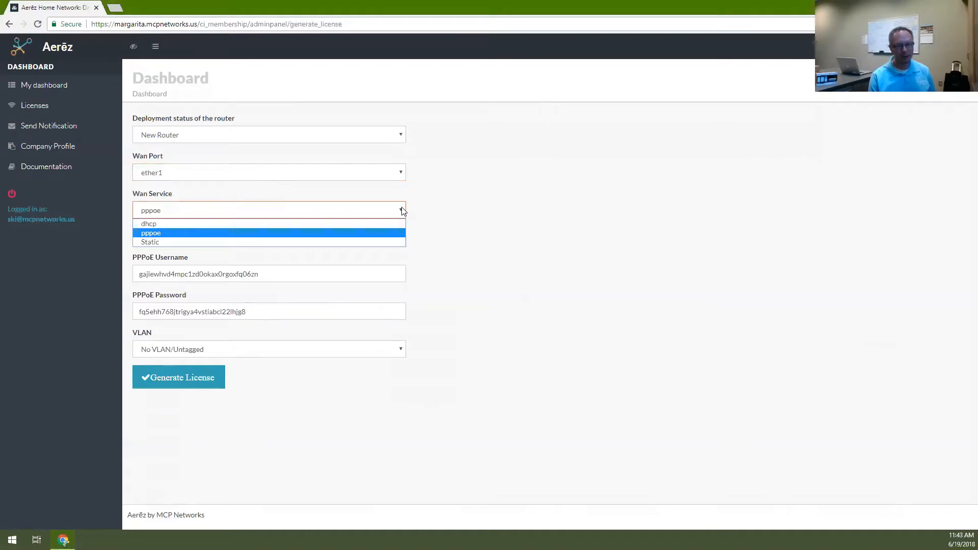
left_click(326, 274)
key("ctrl+a")
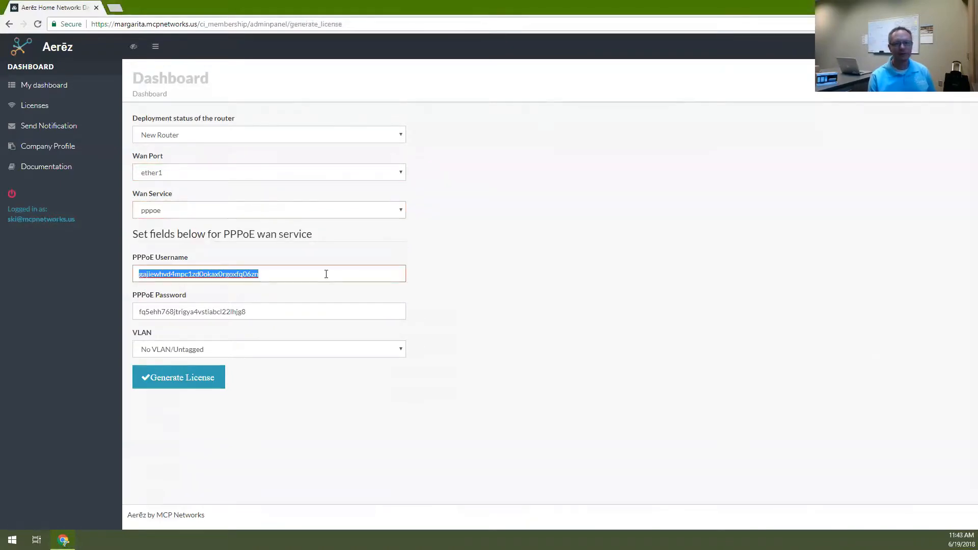
double_click(318, 313)
left_click(432, 253)
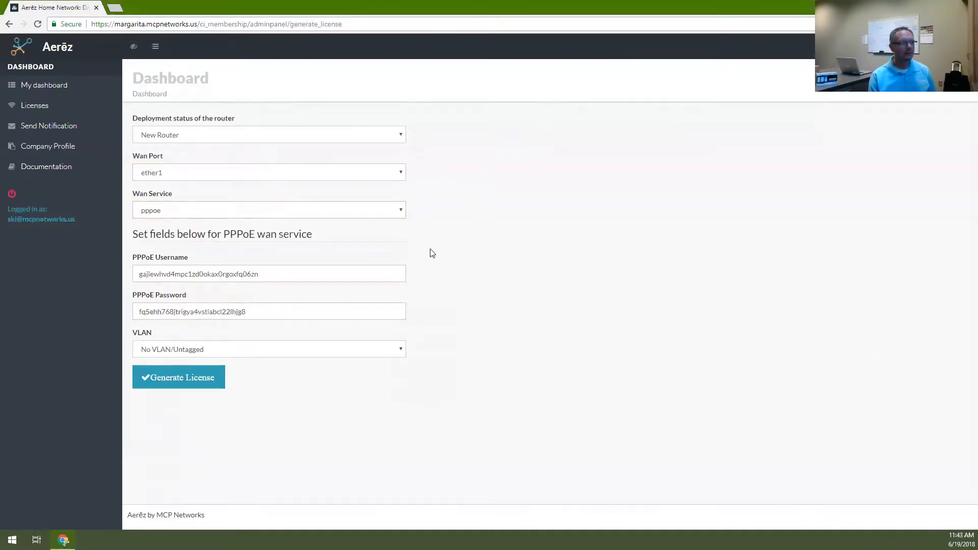
Try the Static WAN service fields, then set the WAN service back to dhcp
left_click(405, 214)
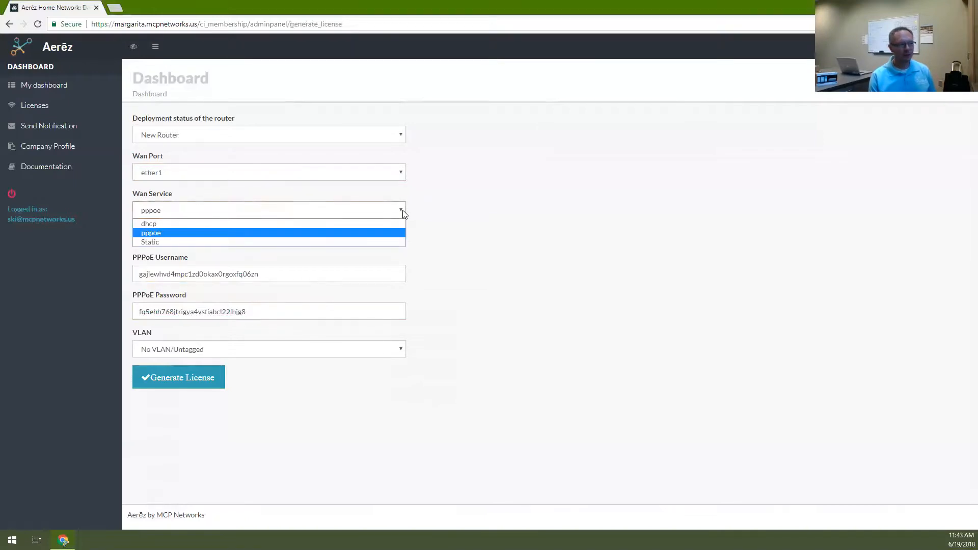
left_click(392, 228)
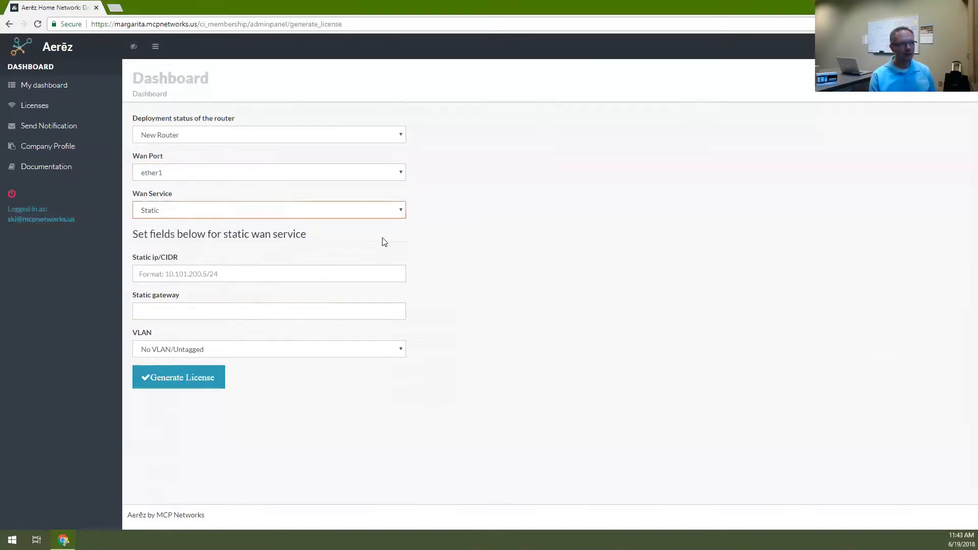
left_click(270, 278)
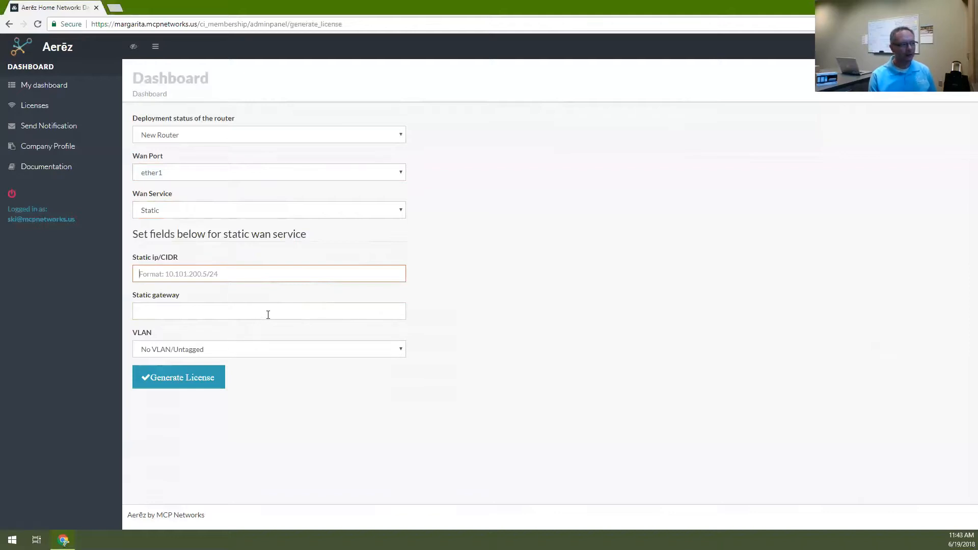
left_click(401, 215)
left_click(389, 224)
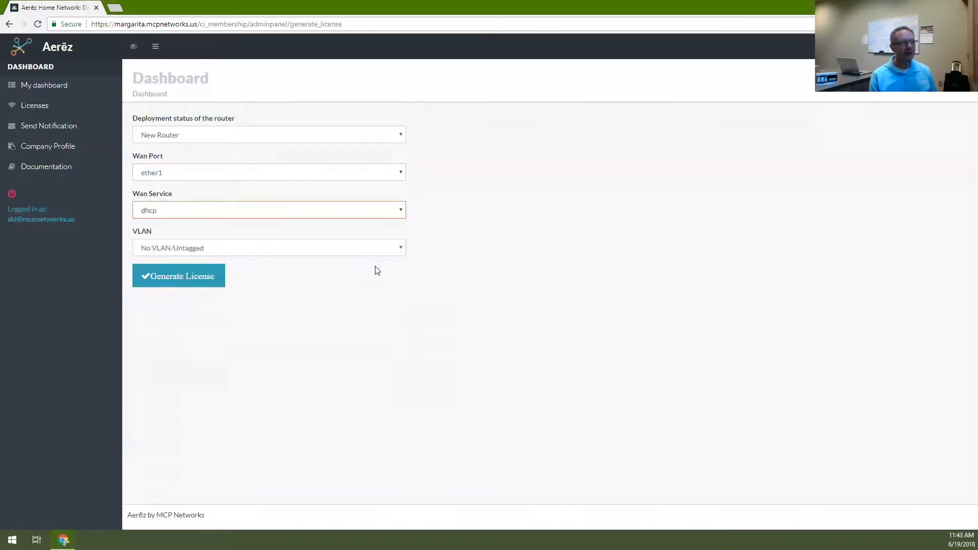
Try the QinQ/Double Tagged and VLAN options, then set VLAN back to No VLAN/Untagged
left_click(388, 250)
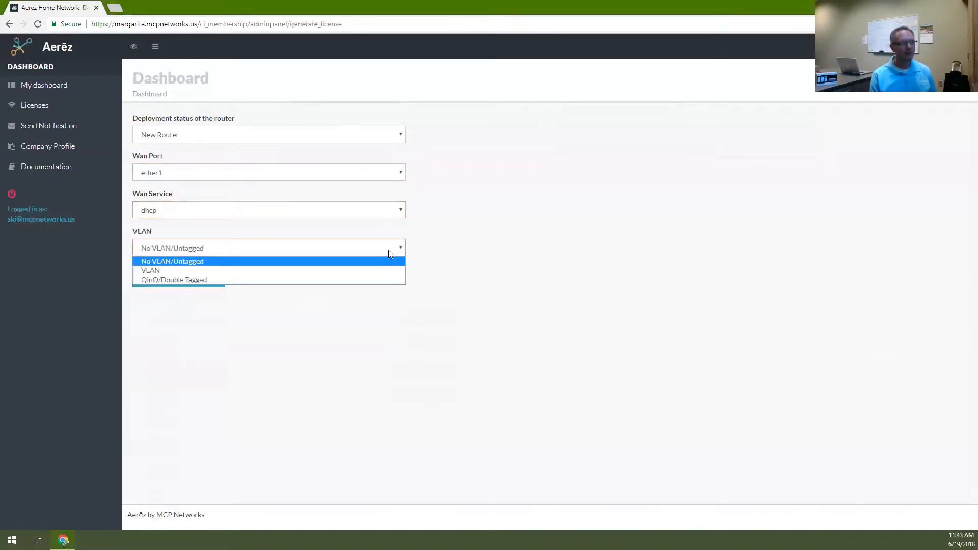
left_click(391, 280)
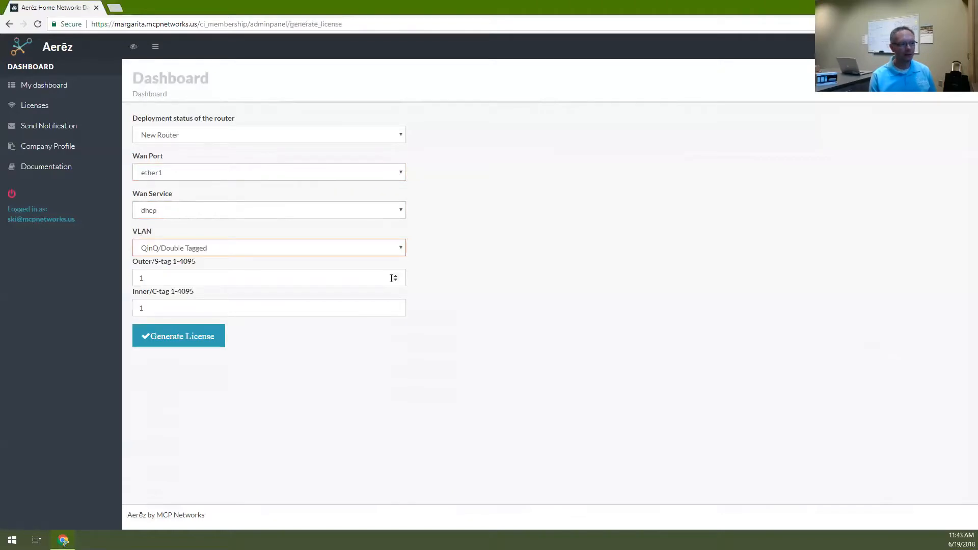
left_click(400, 251)
left_click(392, 269)
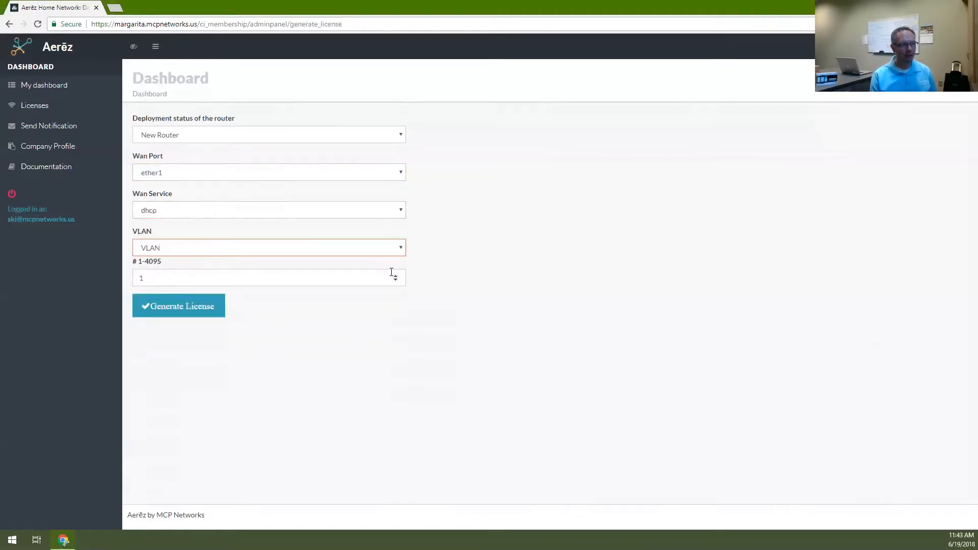
left_click(400, 250)
left_click(391, 258)
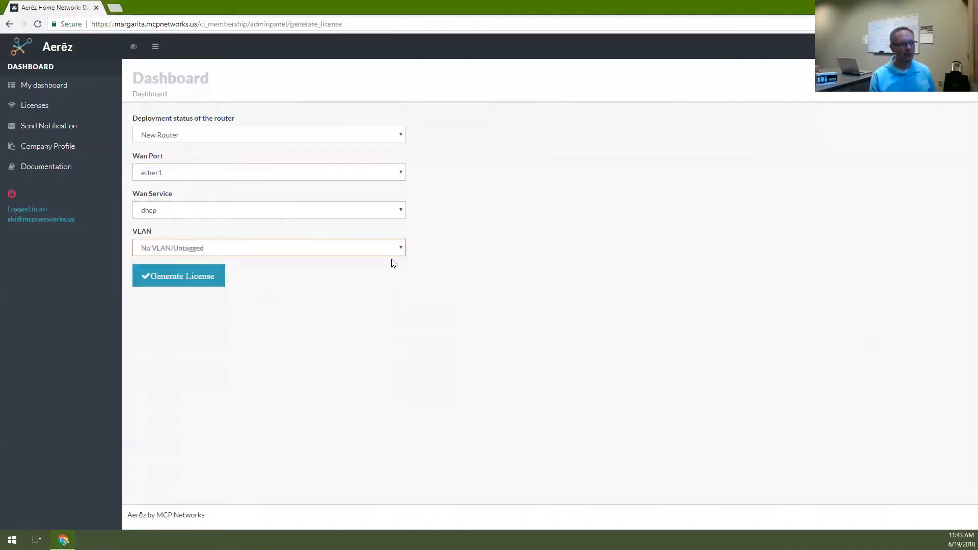
Generate the license and scroll through its detail settings
left_click(189, 276)
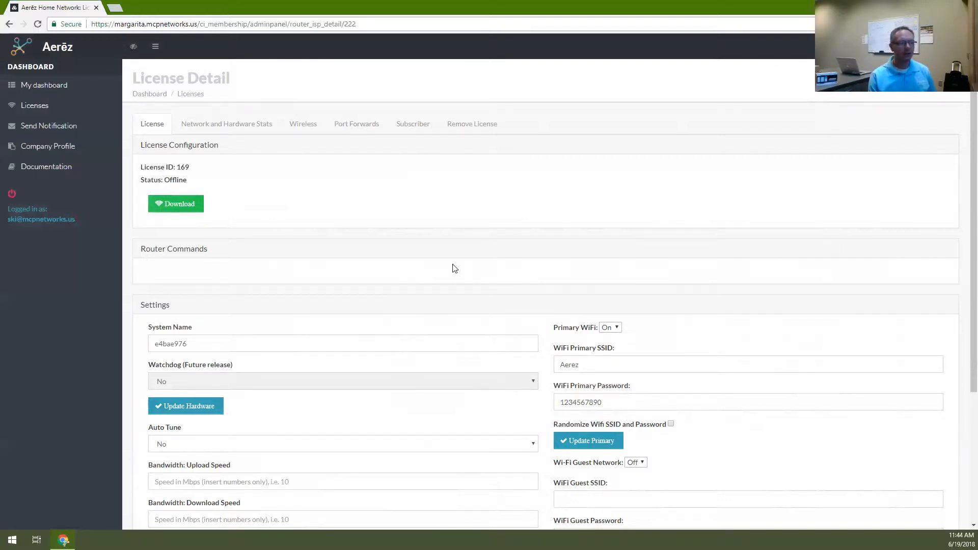
scroll(454, 269, "down", 4)
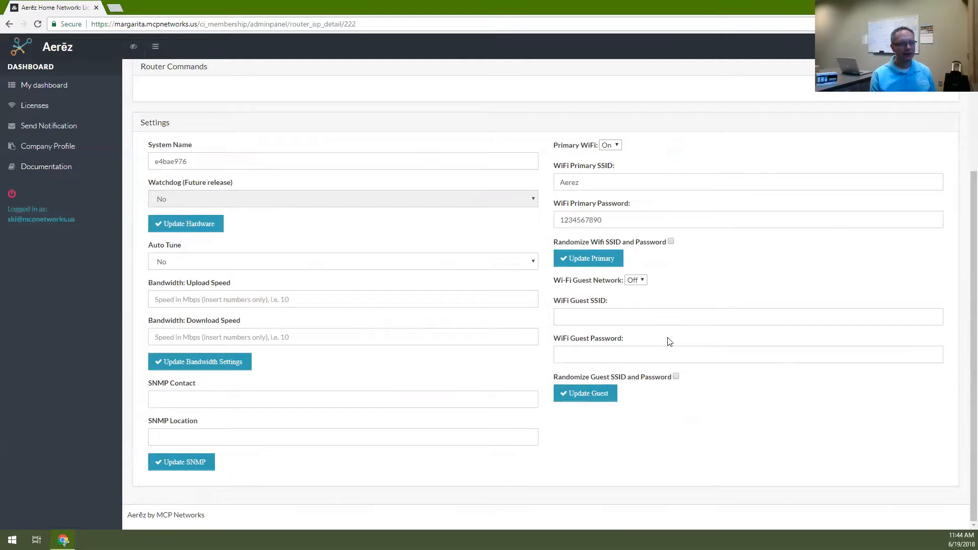
scroll(304, 162, "up", 4)
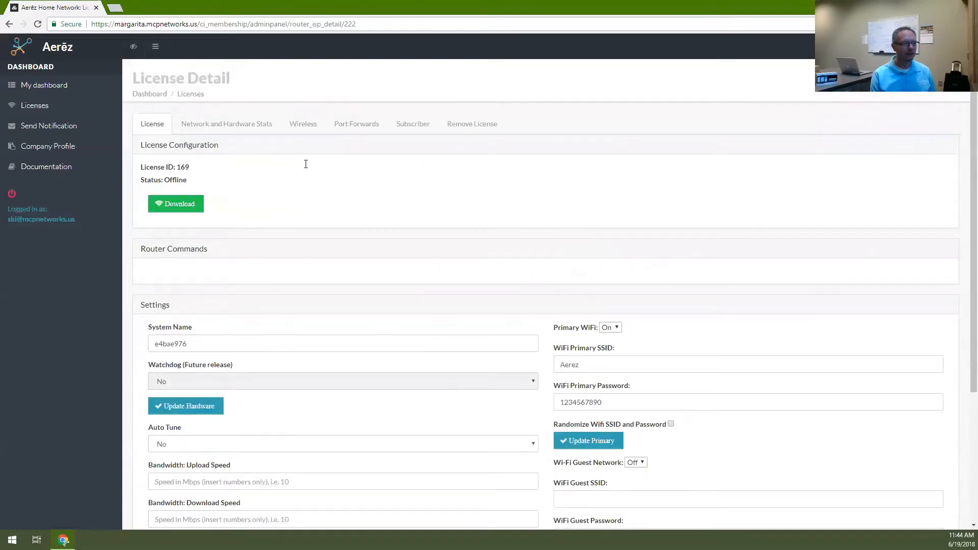
Open the license download page and copy all router configuration commands
left_click(180, 207)
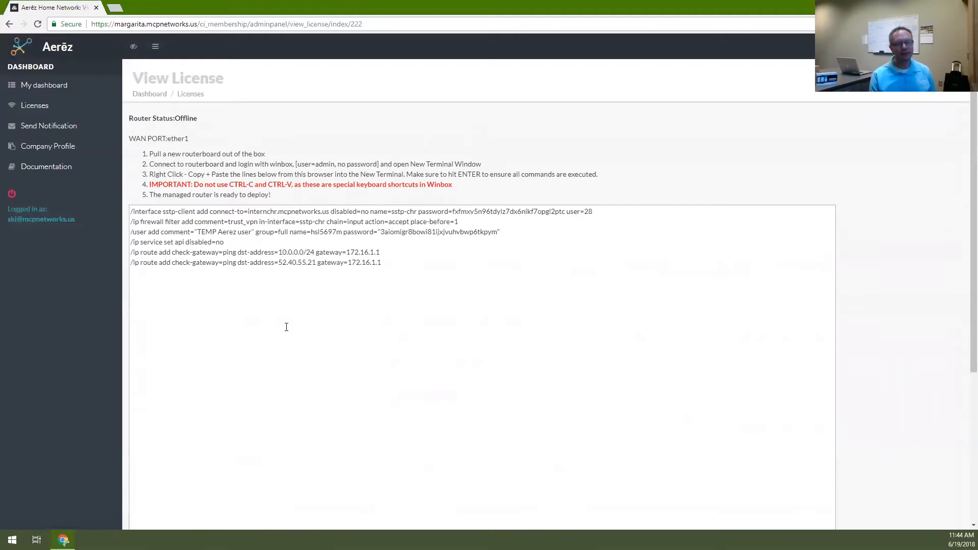
left_click_drag(147, 188, 456, 186)
left_click(457, 185)
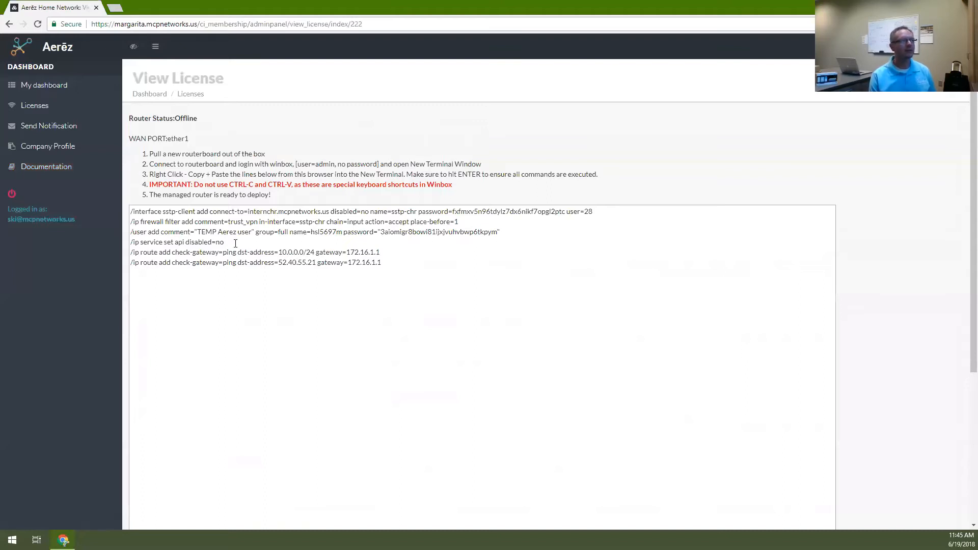
left_click_drag(417, 279, 131, 211)
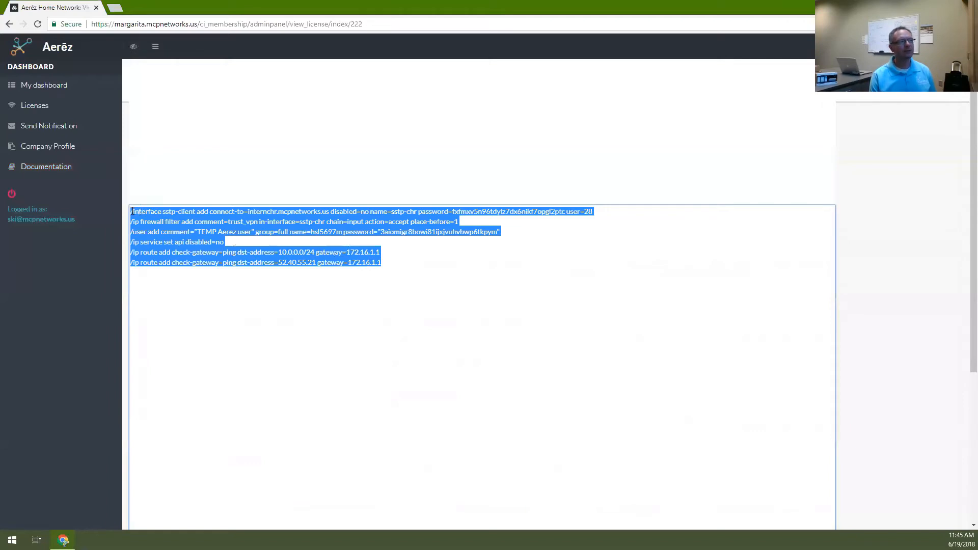
right_click(175, 212)
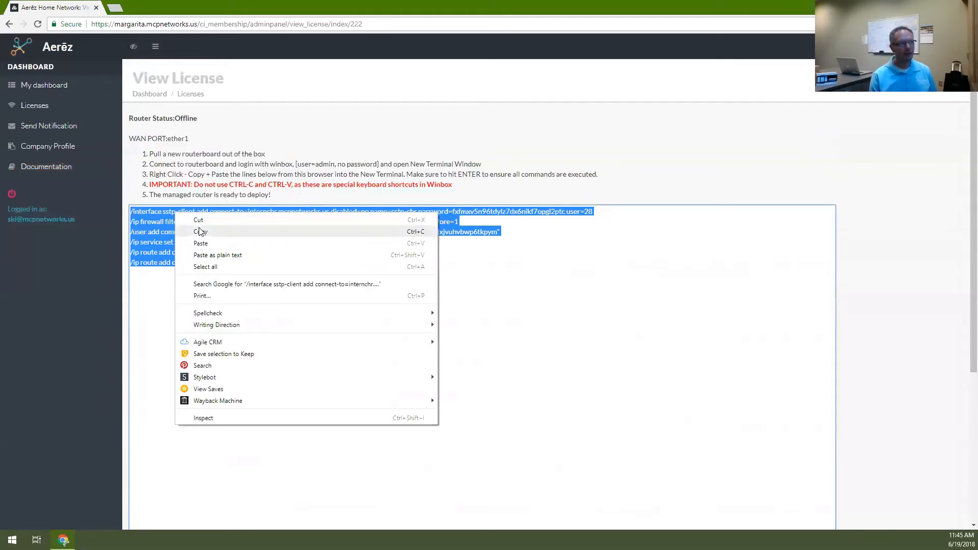
left_click(220, 233)
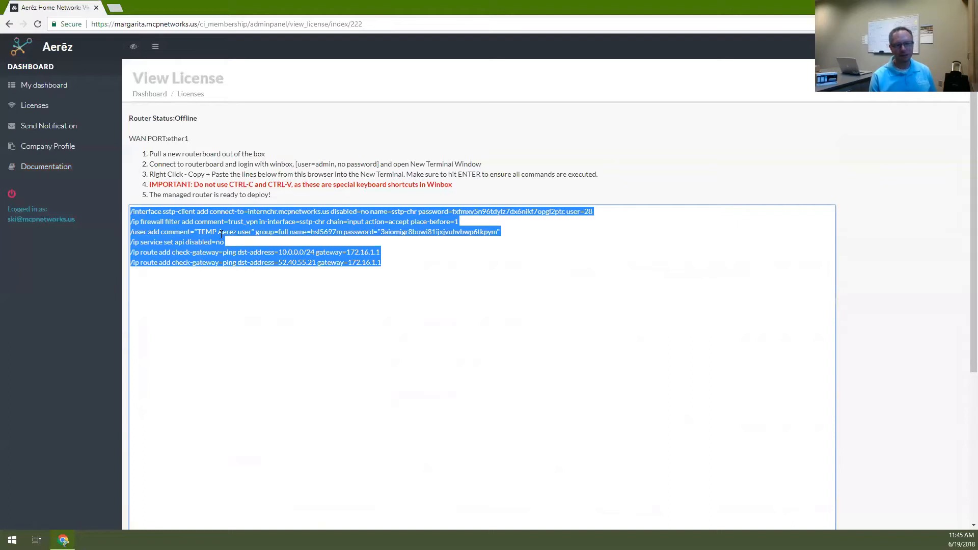
Highlight the CTRL-C/CTRL-V warning and copy the configuration commands again
left_click_drag(194, 185, 452, 185)
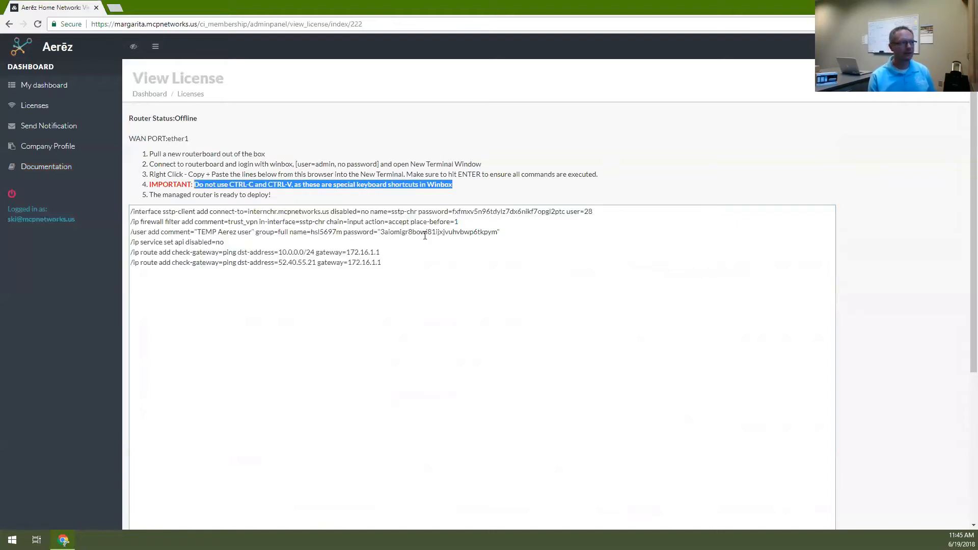
left_click(394, 286)
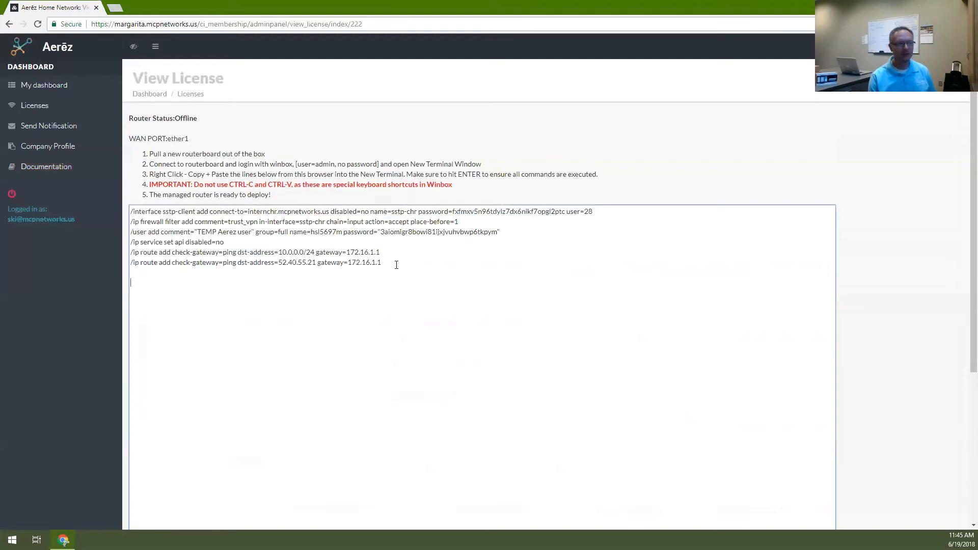
left_click_drag(389, 264, 126, 213)
right_click(165, 219)
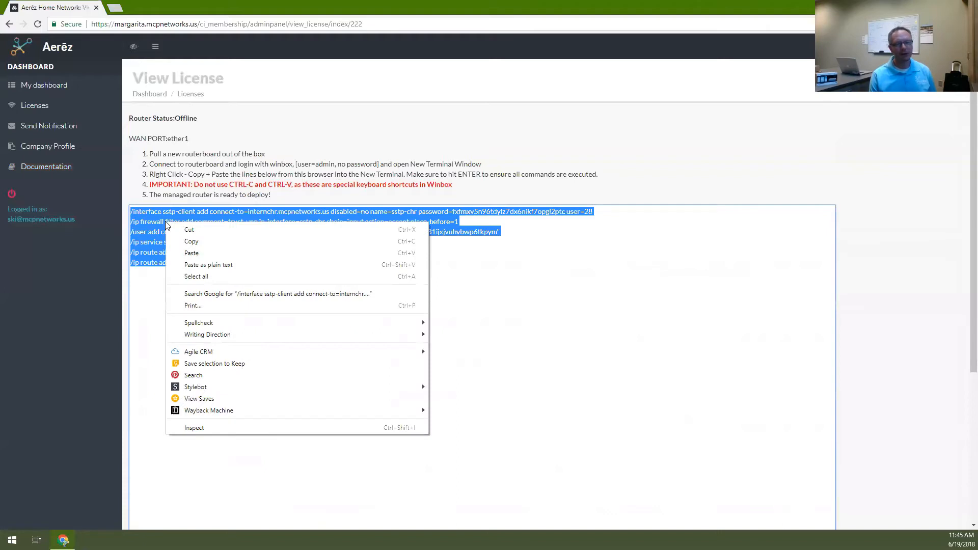
left_click(216, 240)
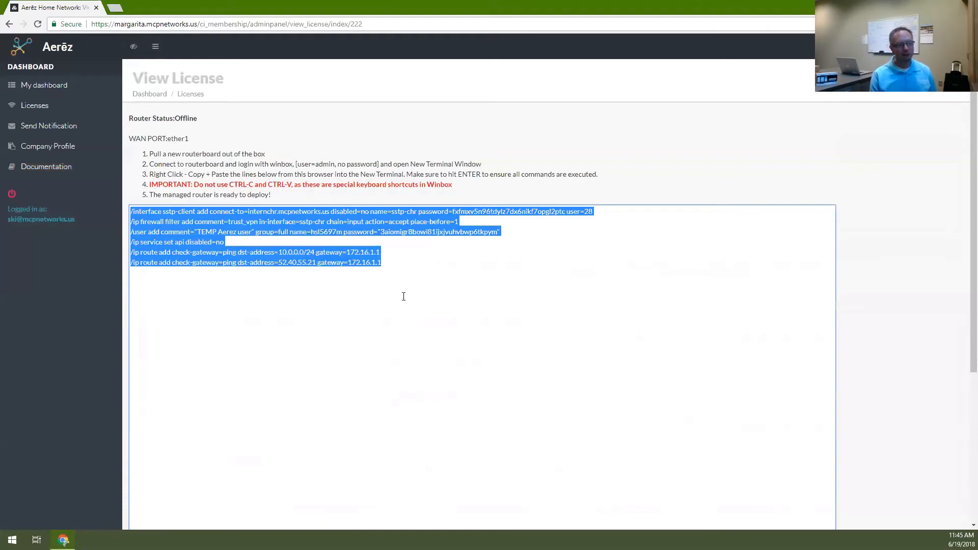
left_click(403, 296)
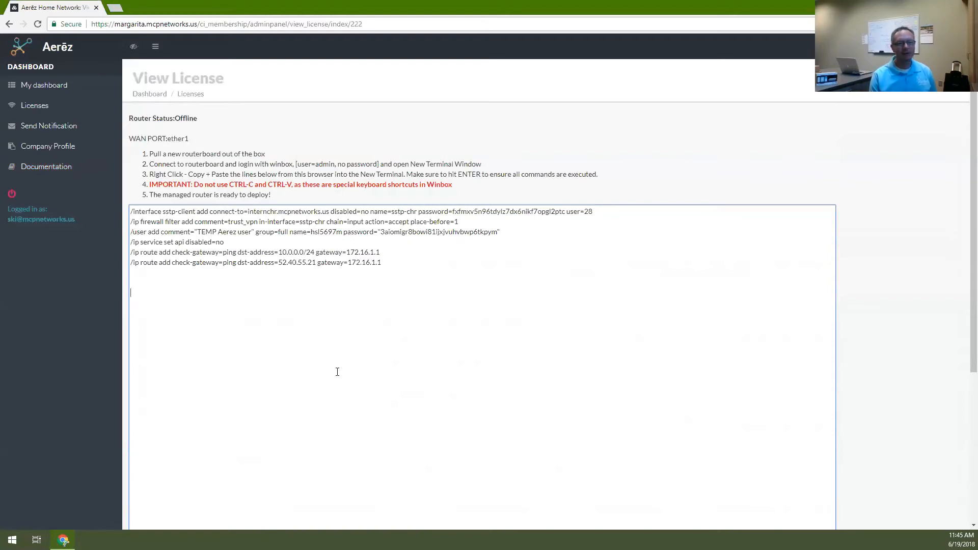
Return to the license management list
double_click(186, 118)
left_click(275, 151)
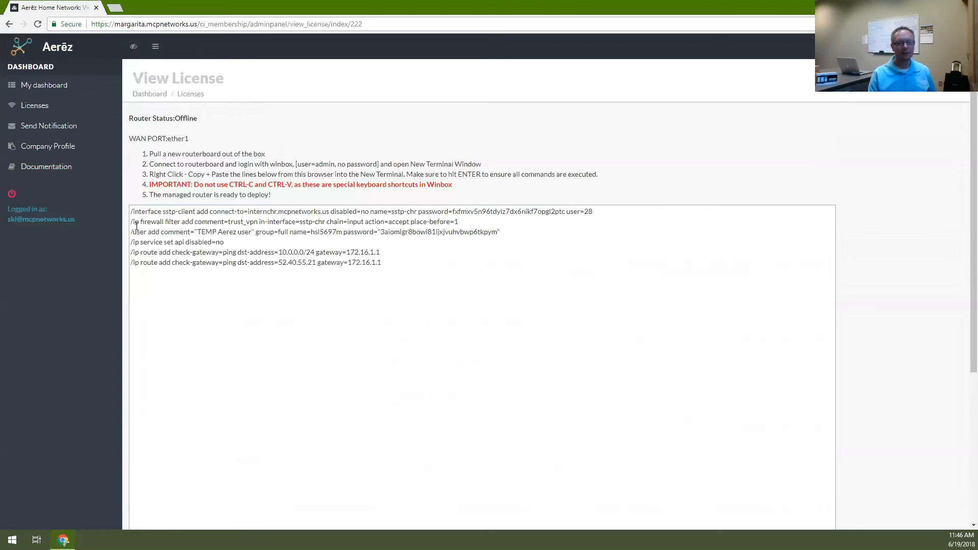
left_click(51, 113)
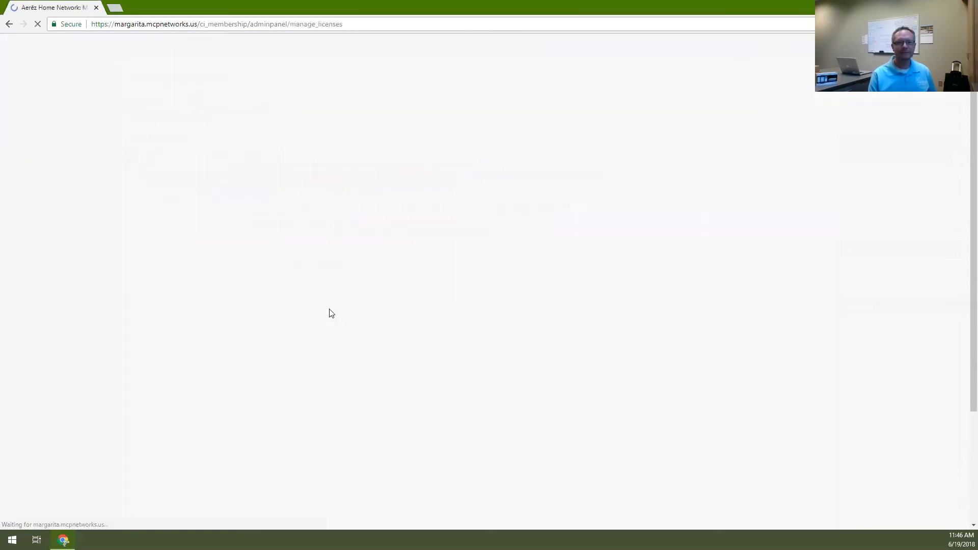